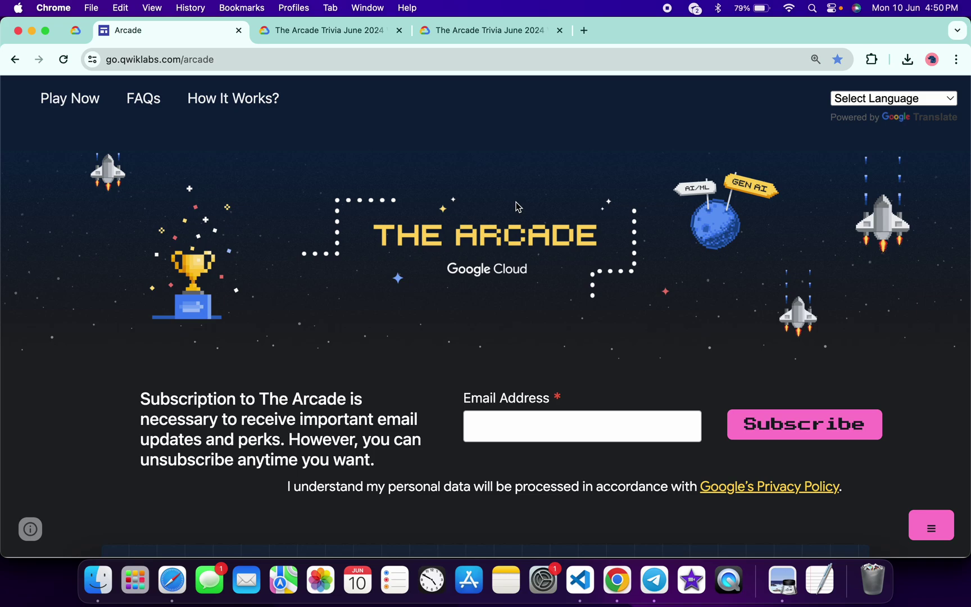
scroll(516, 207, "down", 5)
scroll(517, 206, "down", 5)
scroll(516, 206, "down", 5)
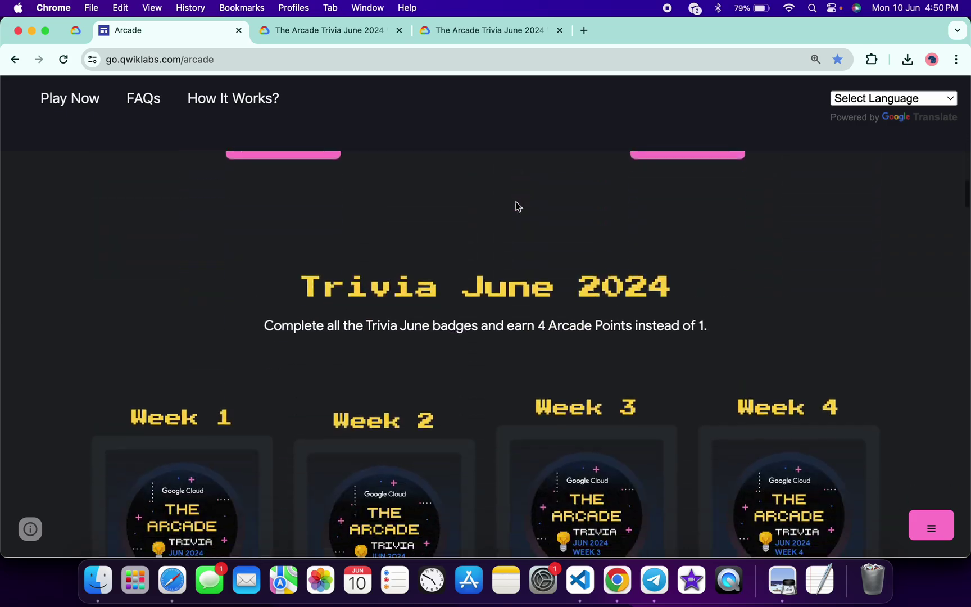
scroll(516, 207, "down", 3)
scroll(516, 206, "down", 1)
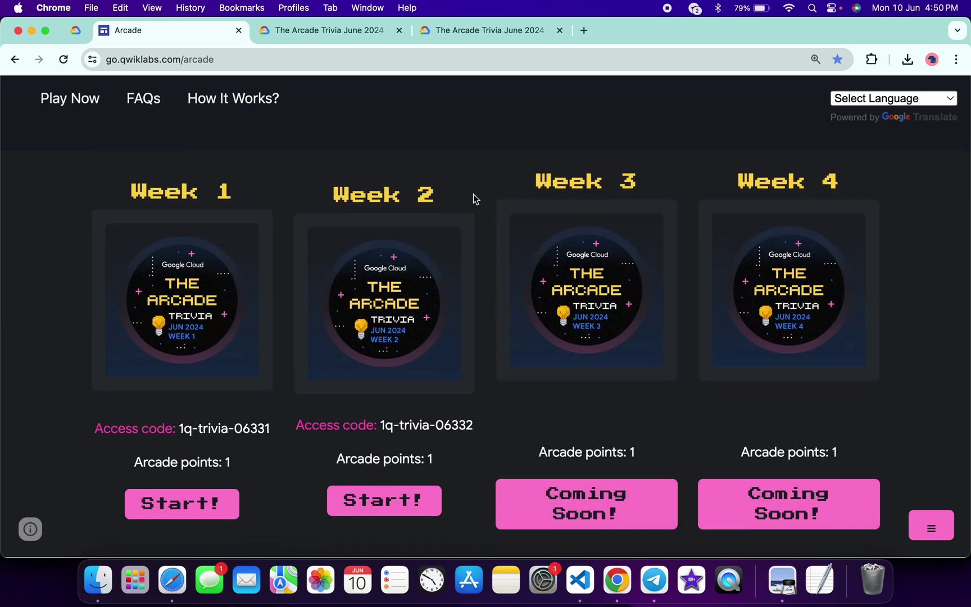
left_click(379, 424)
left_click_drag(379, 425, 484, 424)
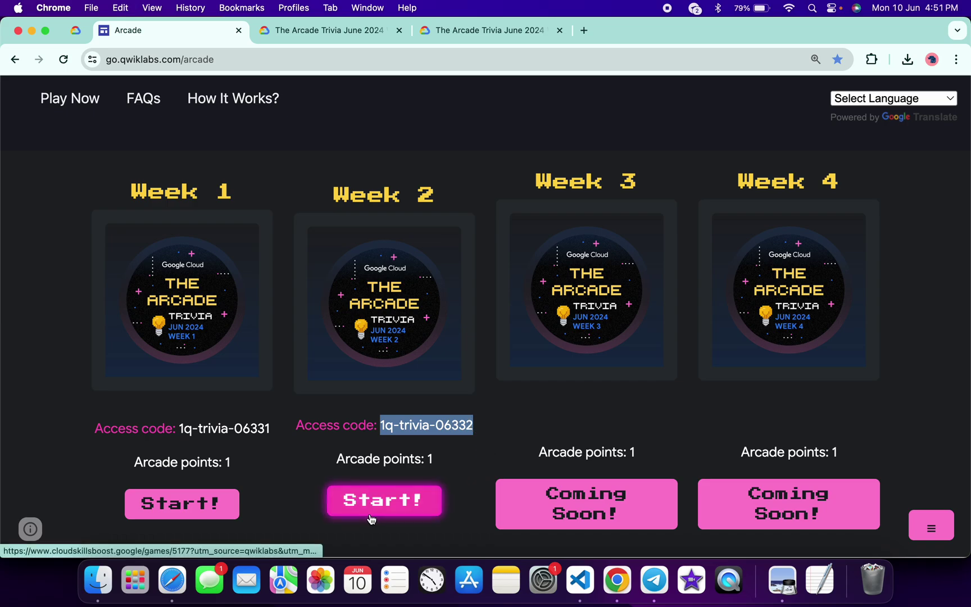
left_click(324, 31)
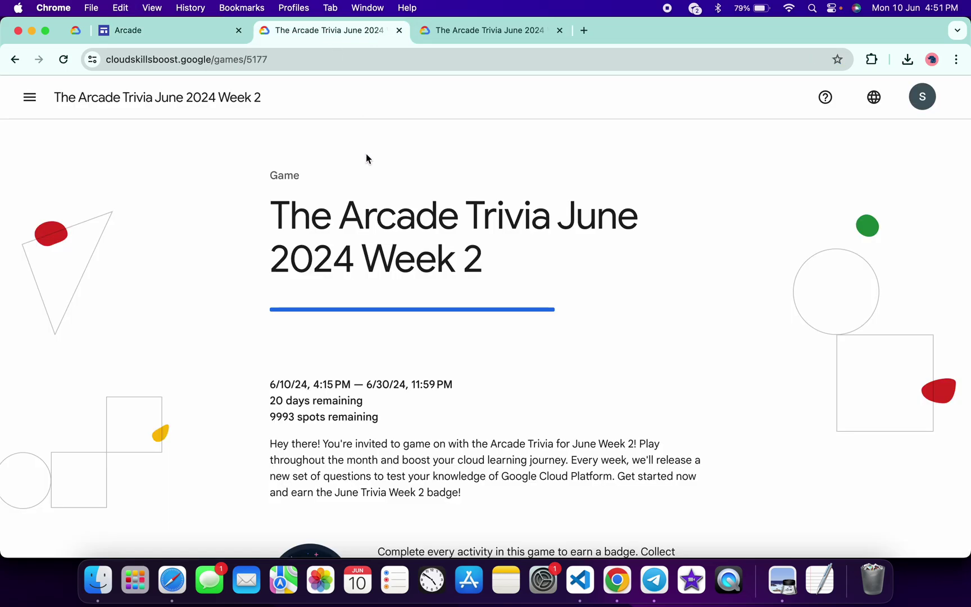
scroll(390, 245, "down", 4)
scroll(390, 246, "down", 2)
scroll(390, 246, "down", 2)
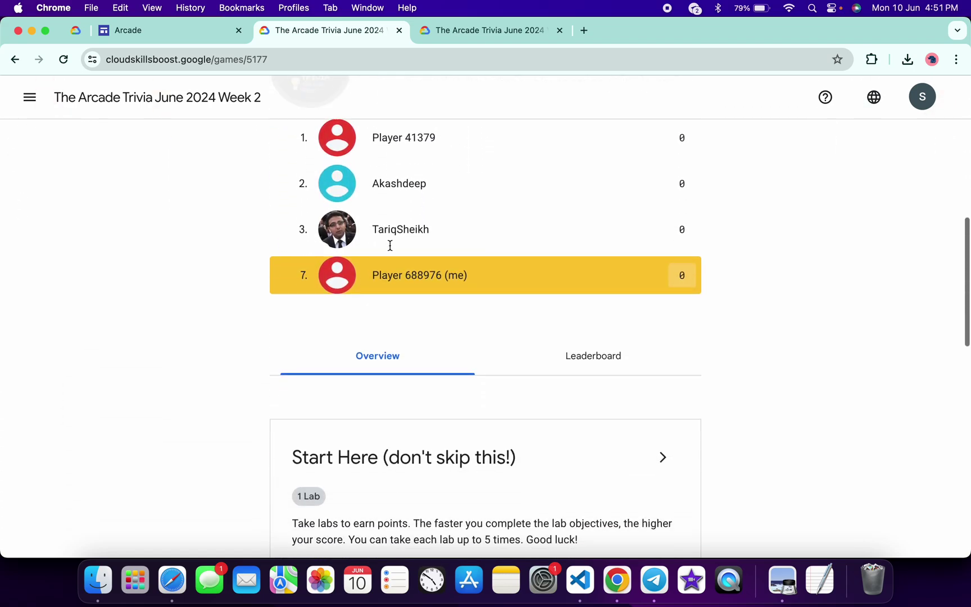
scroll(390, 245, "down", 1)
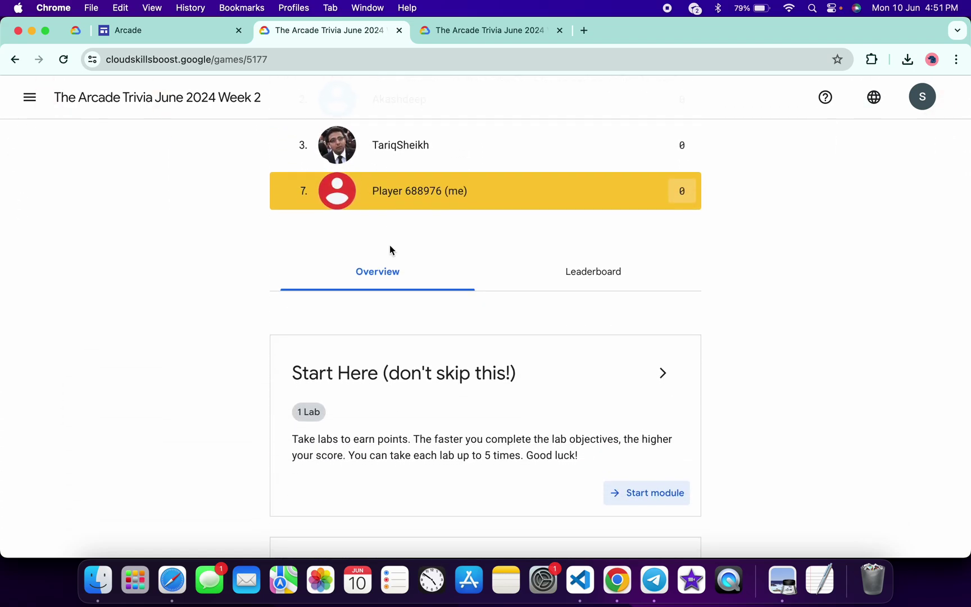
scroll(390, 251, "down", 3)
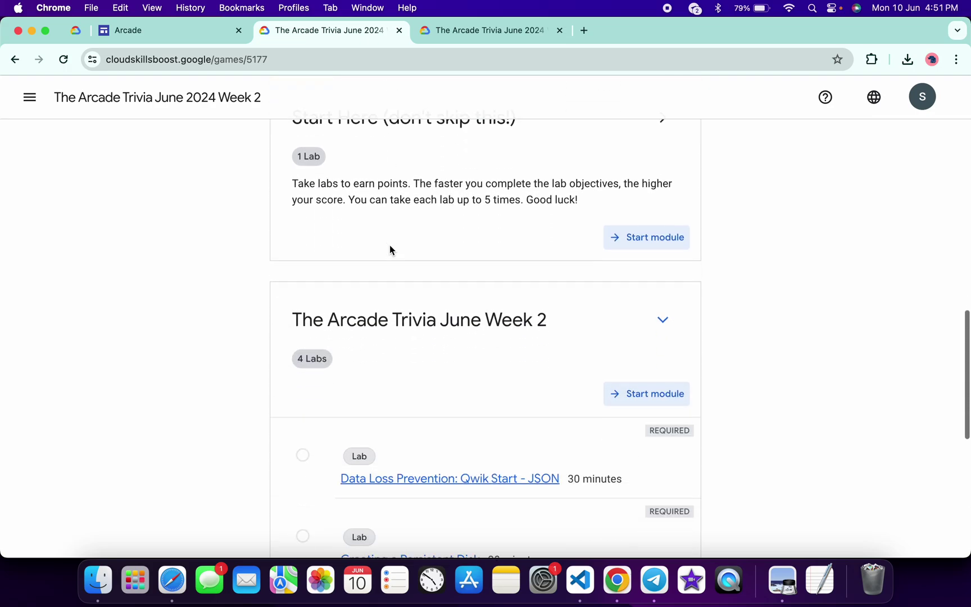
scroll(390, 250, "down", 2)
scroll(391, 250, "down", 1)
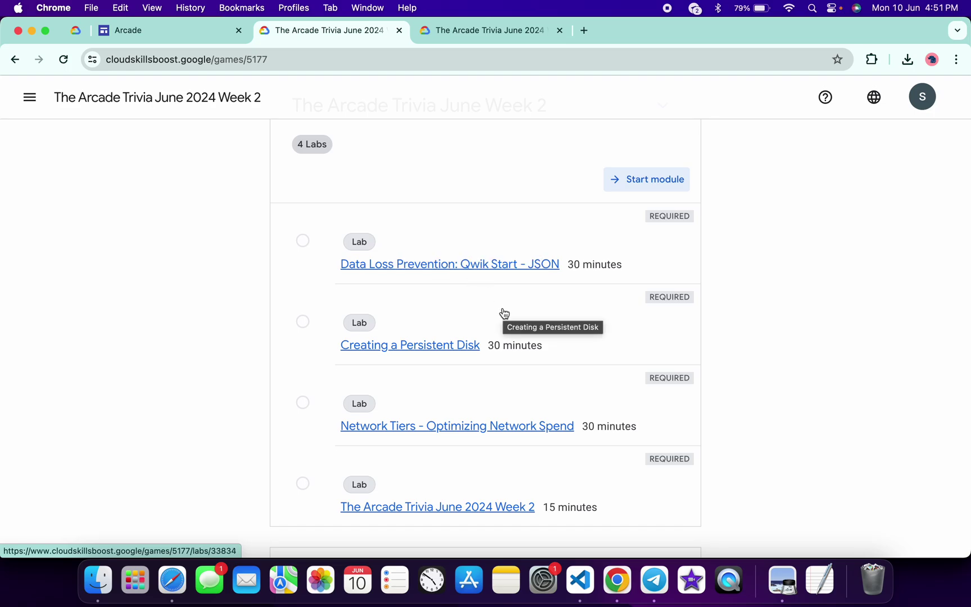
scroll(502, 313, "down", 1)
scroll(501, 310, "down", 2)
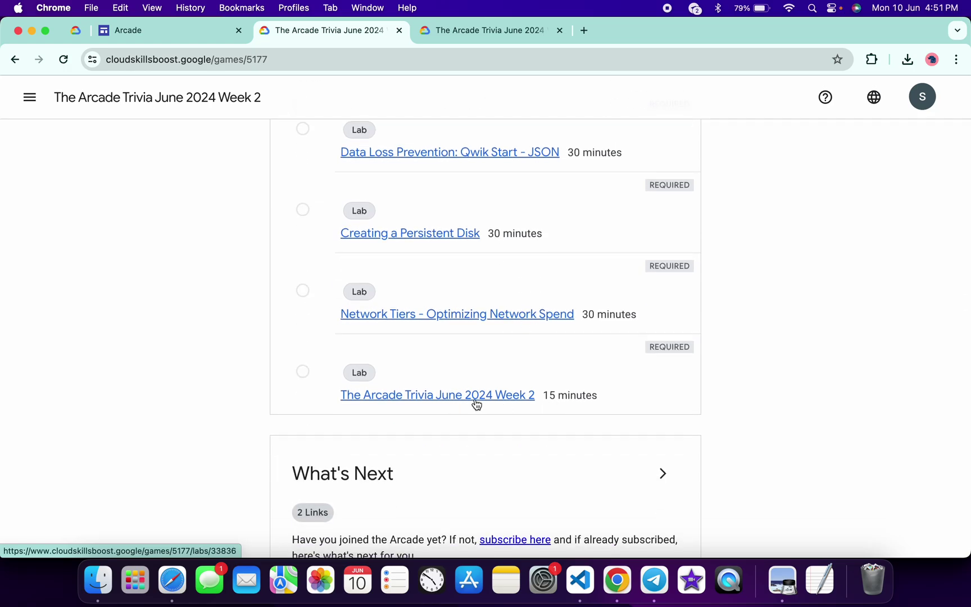
- In the trivia lab tab, submit Data Loss Prevention API for questions 1 and 2
left_click(485, 31)
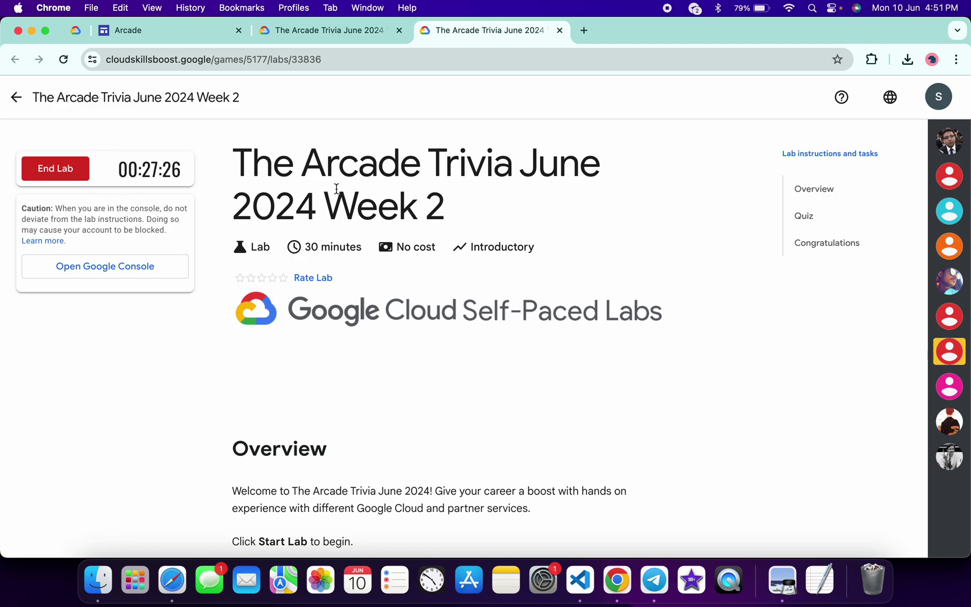
scroll(505, 354, "down", 1)
scroll(506, 354, "down", 5)
scroll(505, 354, "down", 2)
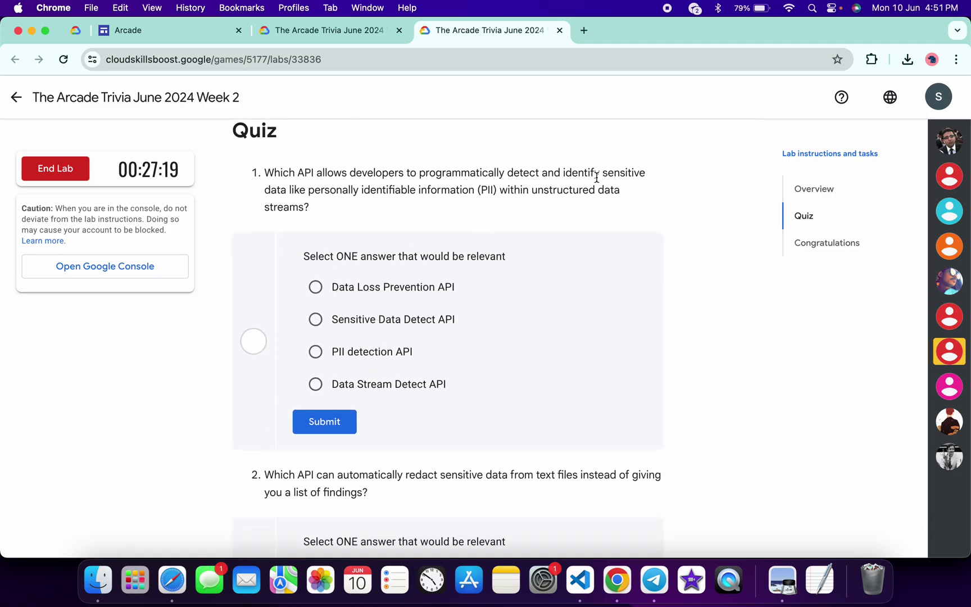
left_click(315, 288)
left_click(336, 427)
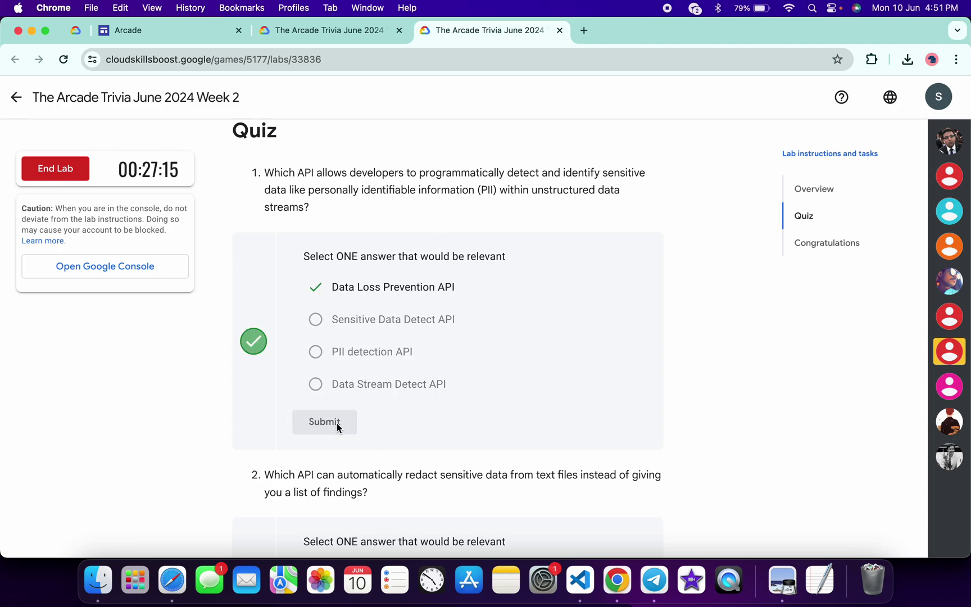
scroll(337, 427, "down", 5)
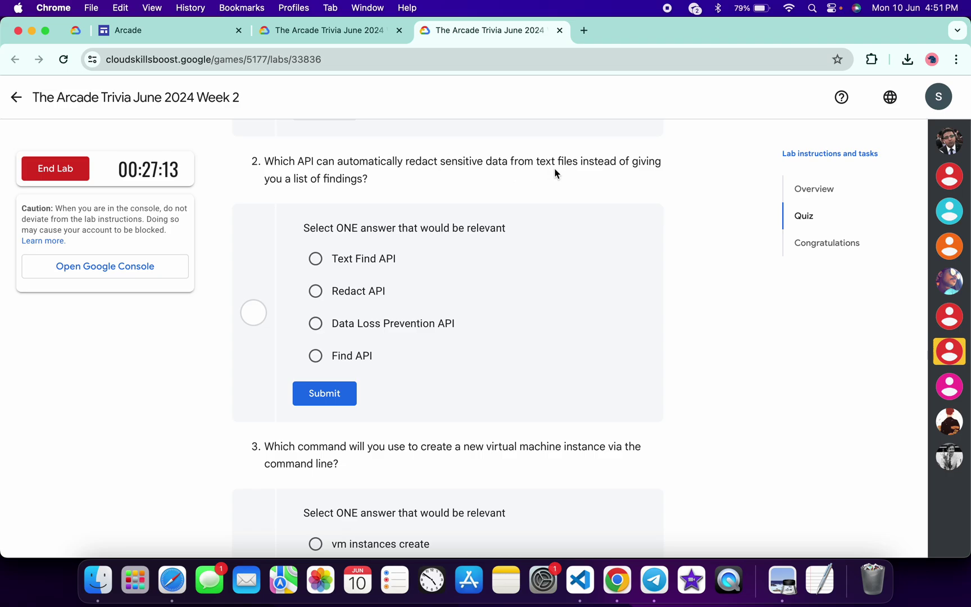
left_click(316, 324)
left_click(337, 394)
scroll(336, 392, "down", 3)
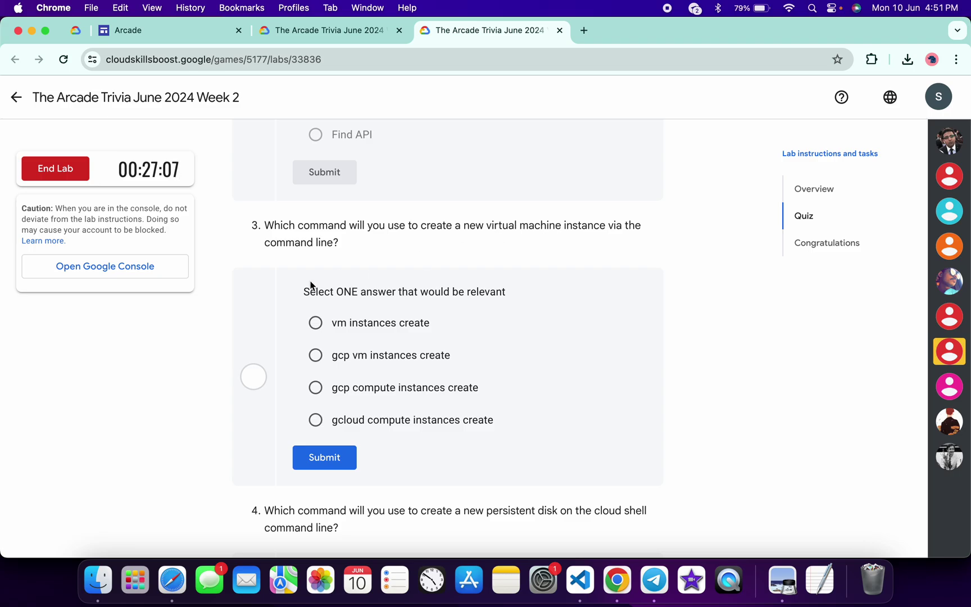
- Submit gcloud compute instances create for question 3 and gcloud compute disks create for question 4
left_click(316, 422)
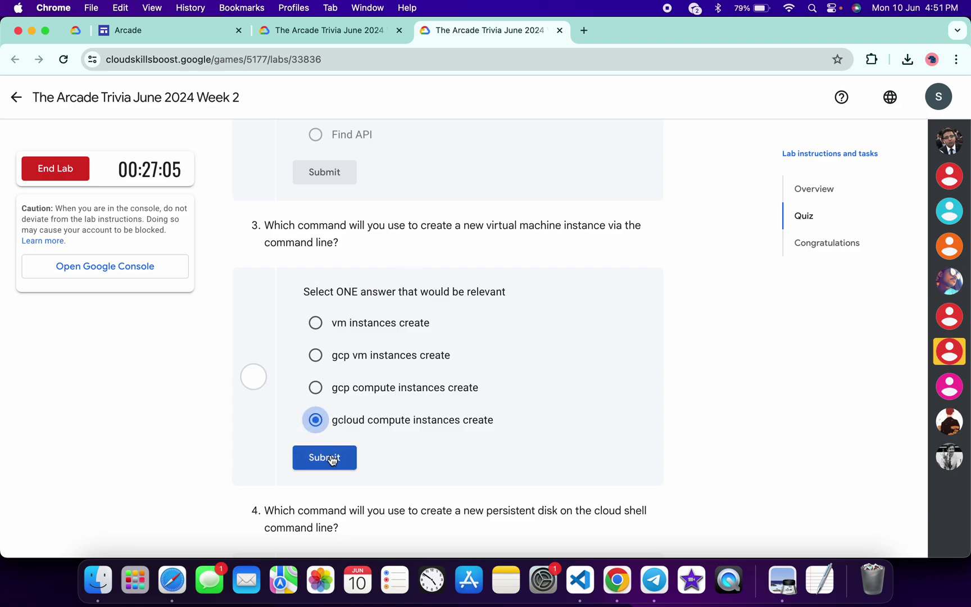
left_click(332, 458)
scroll(454, 442, "down", 2)
scroll(453, 440, "down", 2)
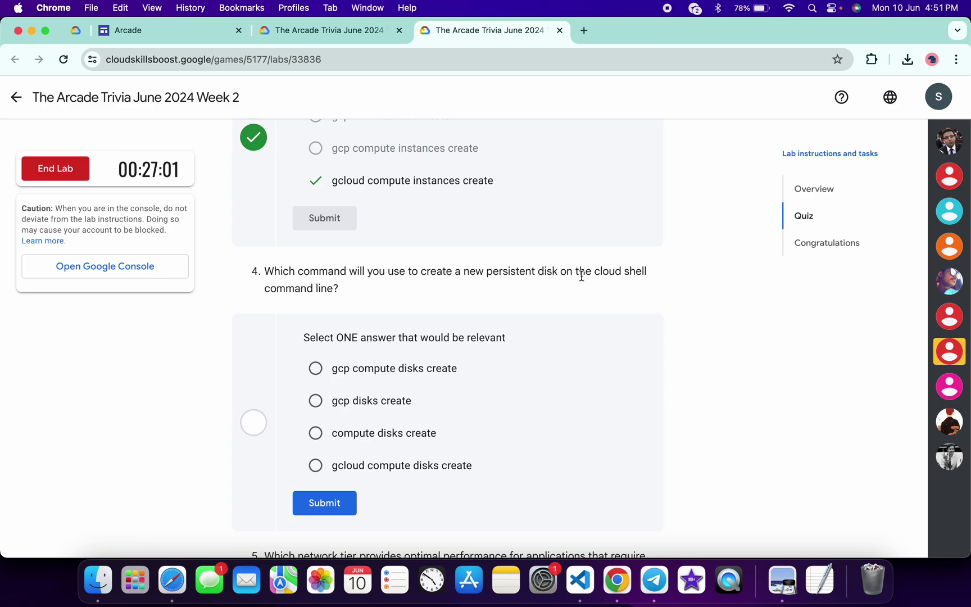
left_click(315, 465)
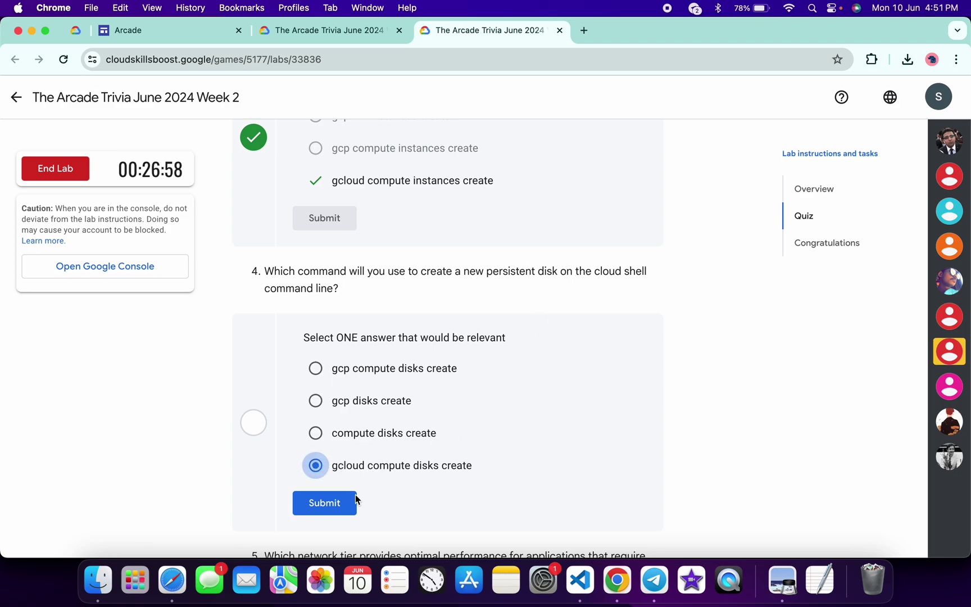
left_click(335, 502)
scroll(332, 496, "down", 4)
scroll(460, 275, "down", 3)
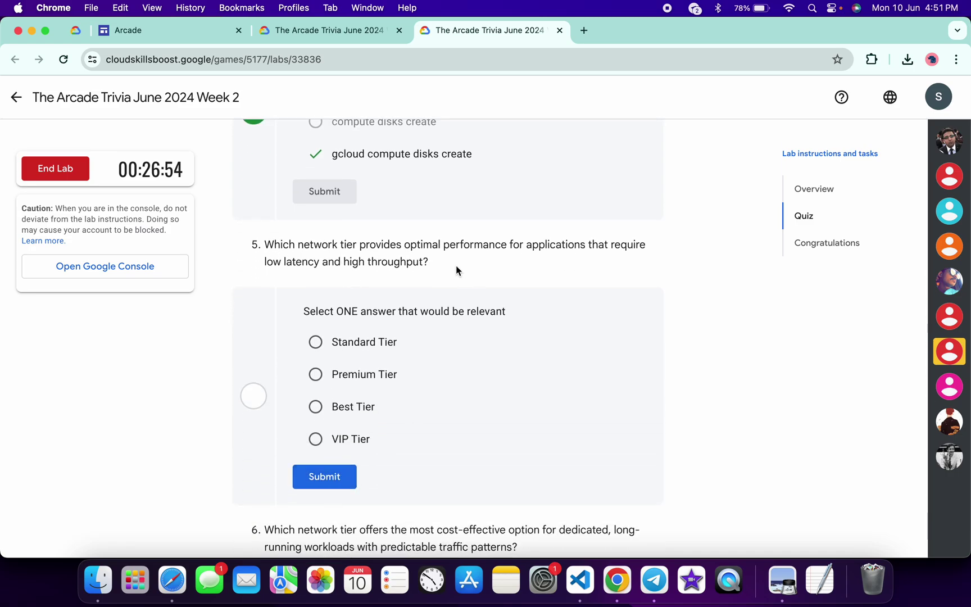
- Submit Premium Tier for question 5 and Standard Tier for question 6
left_click(314, 376)
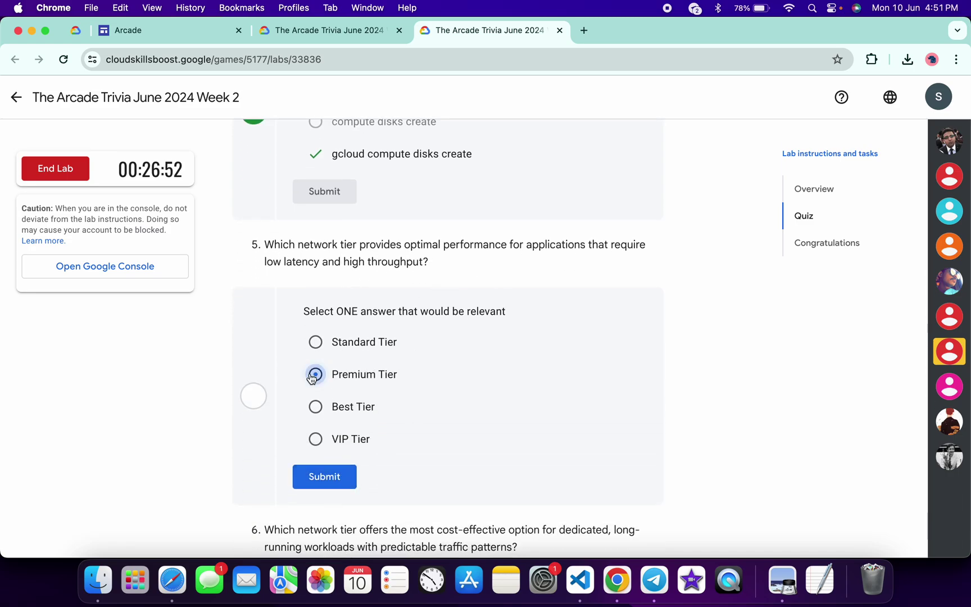
left_click(341, 477)
scroll(340, 480, "down", 5)
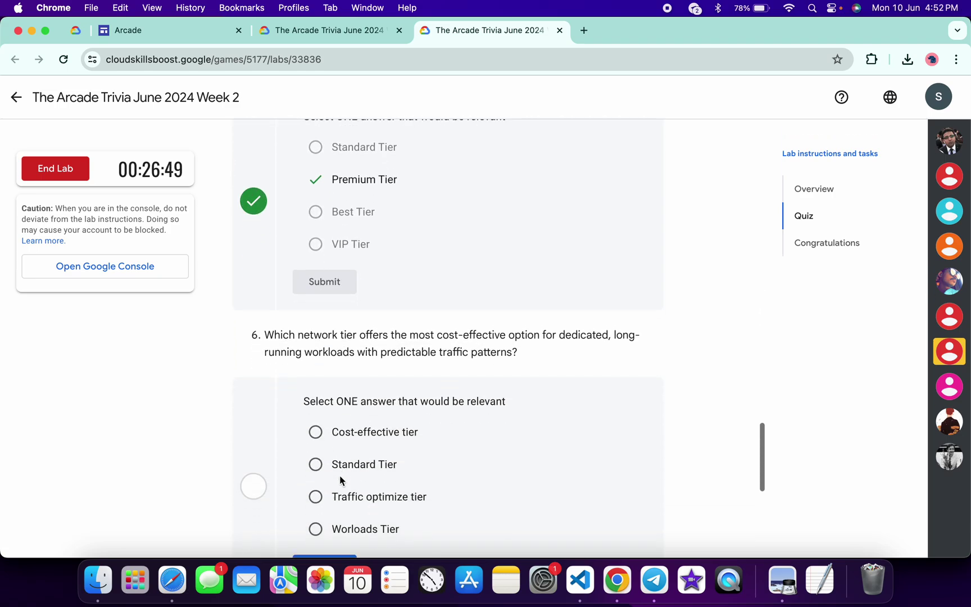
scroll(340, 479, "down", 1)
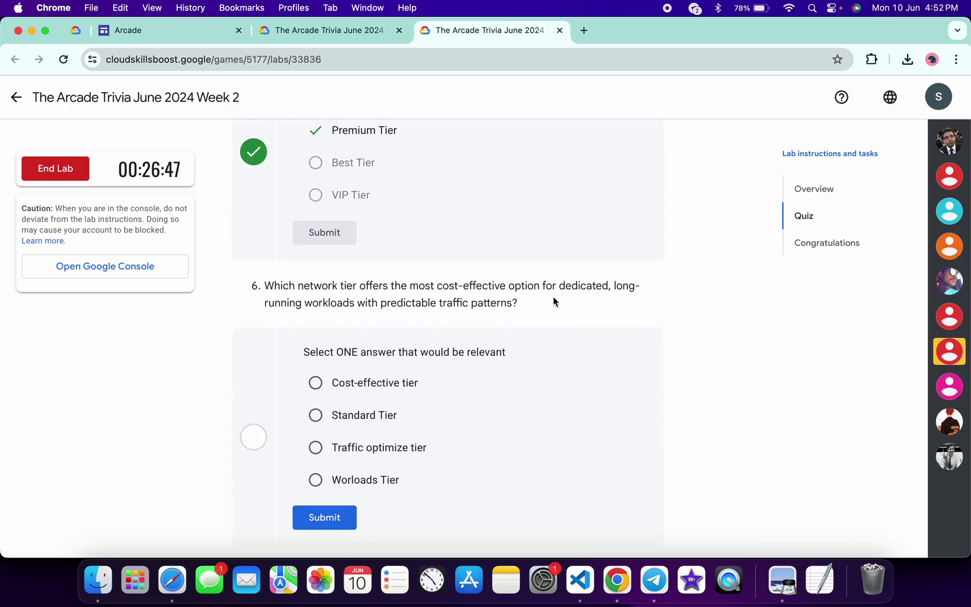
left_click(317, 415)
left_click(334, 519)
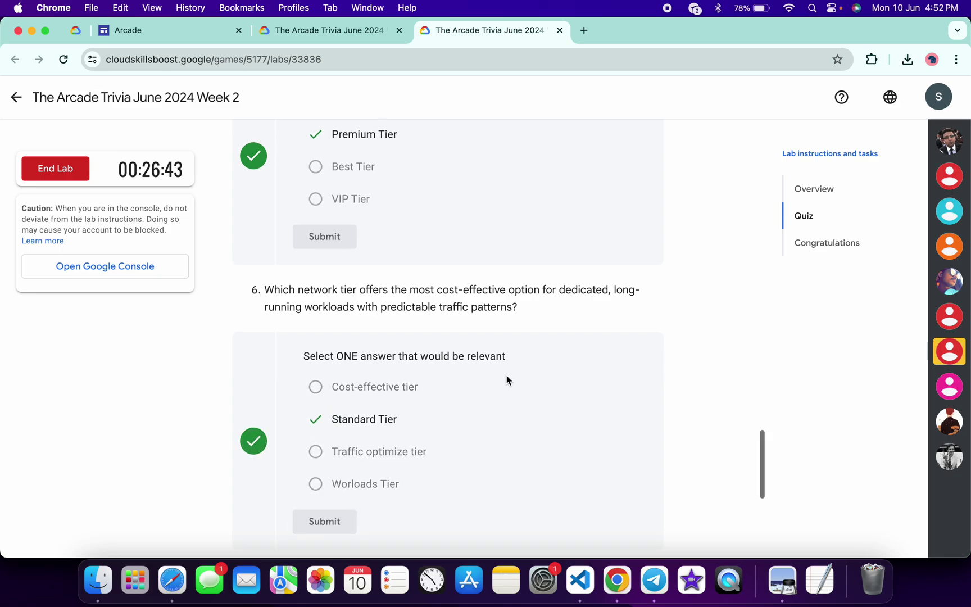
scroll(506, 375, "up", 15)
scroll(506, 375, "down", 5)
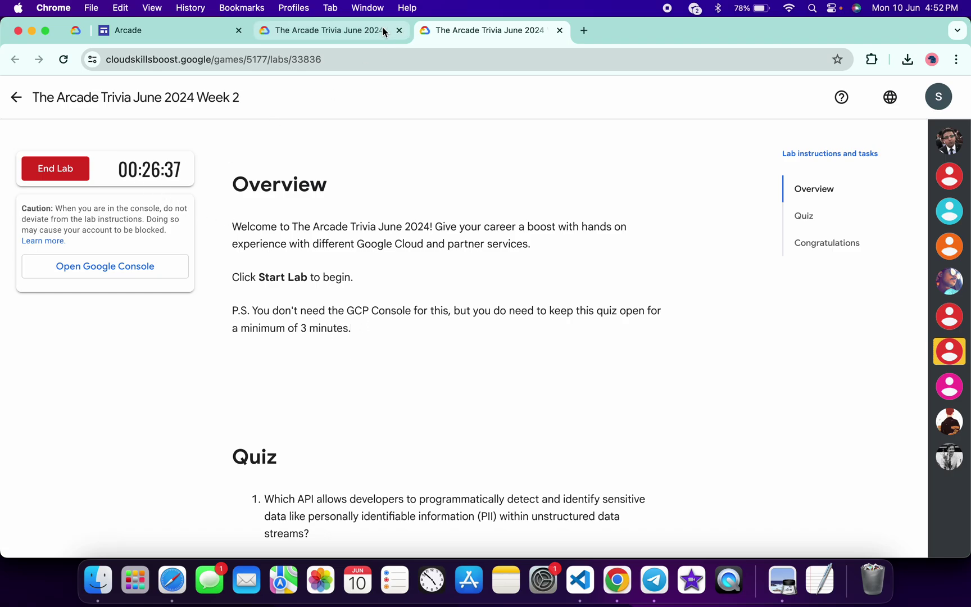
- Reload the Week 2 game page, expand the Week 2 module to check the lab's tick, and return to the quiz
left_click(338, 32)
left_click(64, 66)
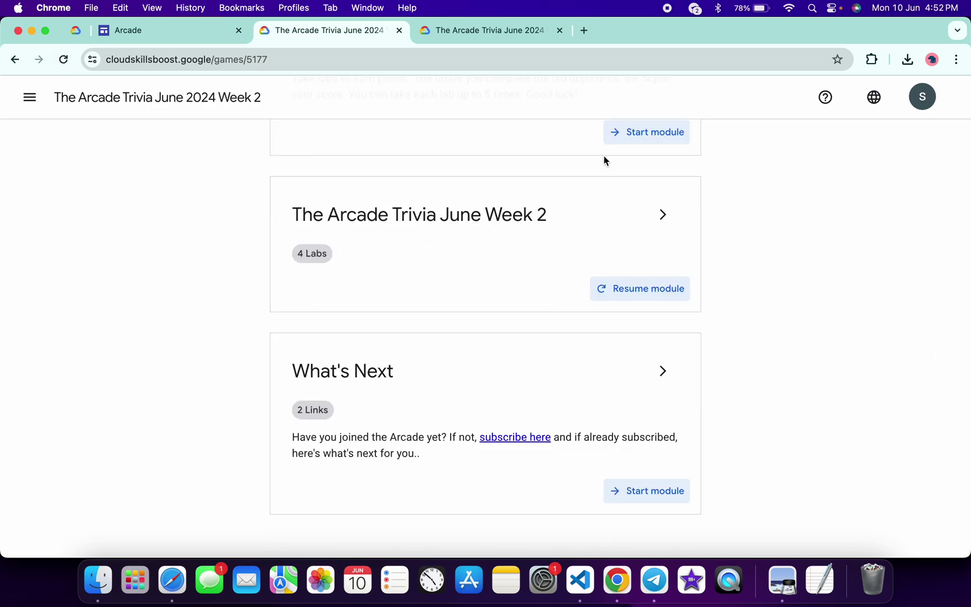
left_click(662, 213)
scroll(661, 212, "down", 5)
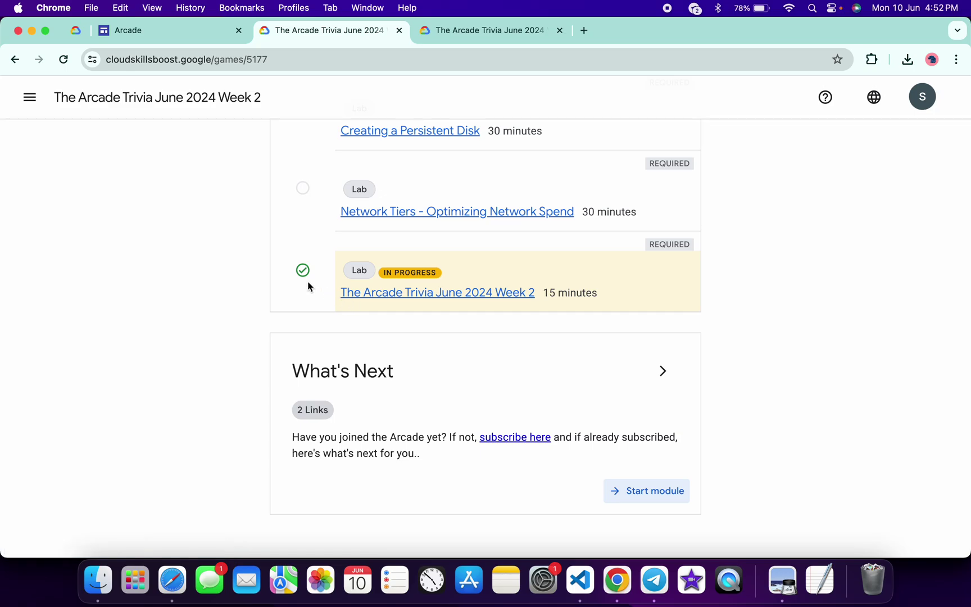
left_click(448, 36)
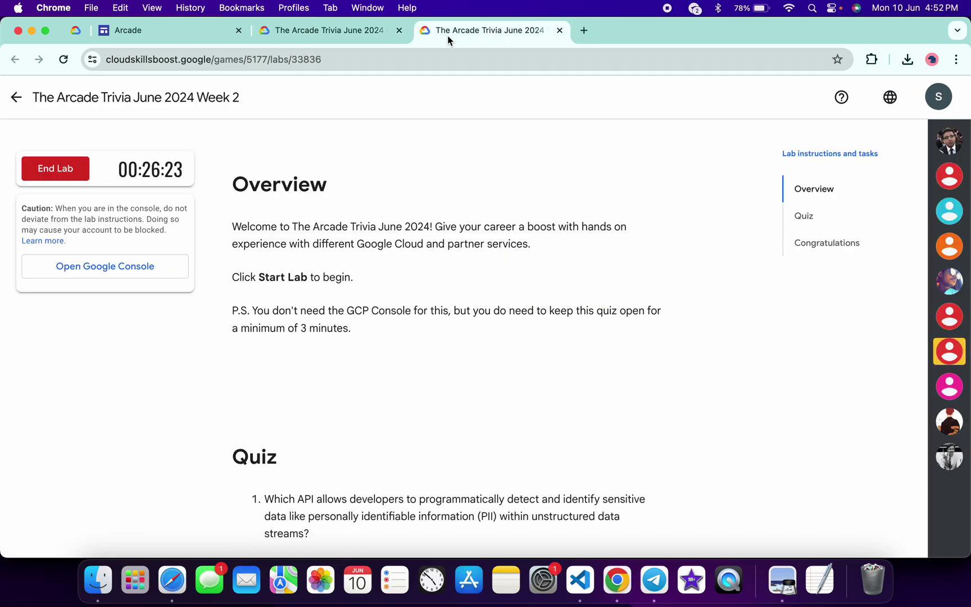